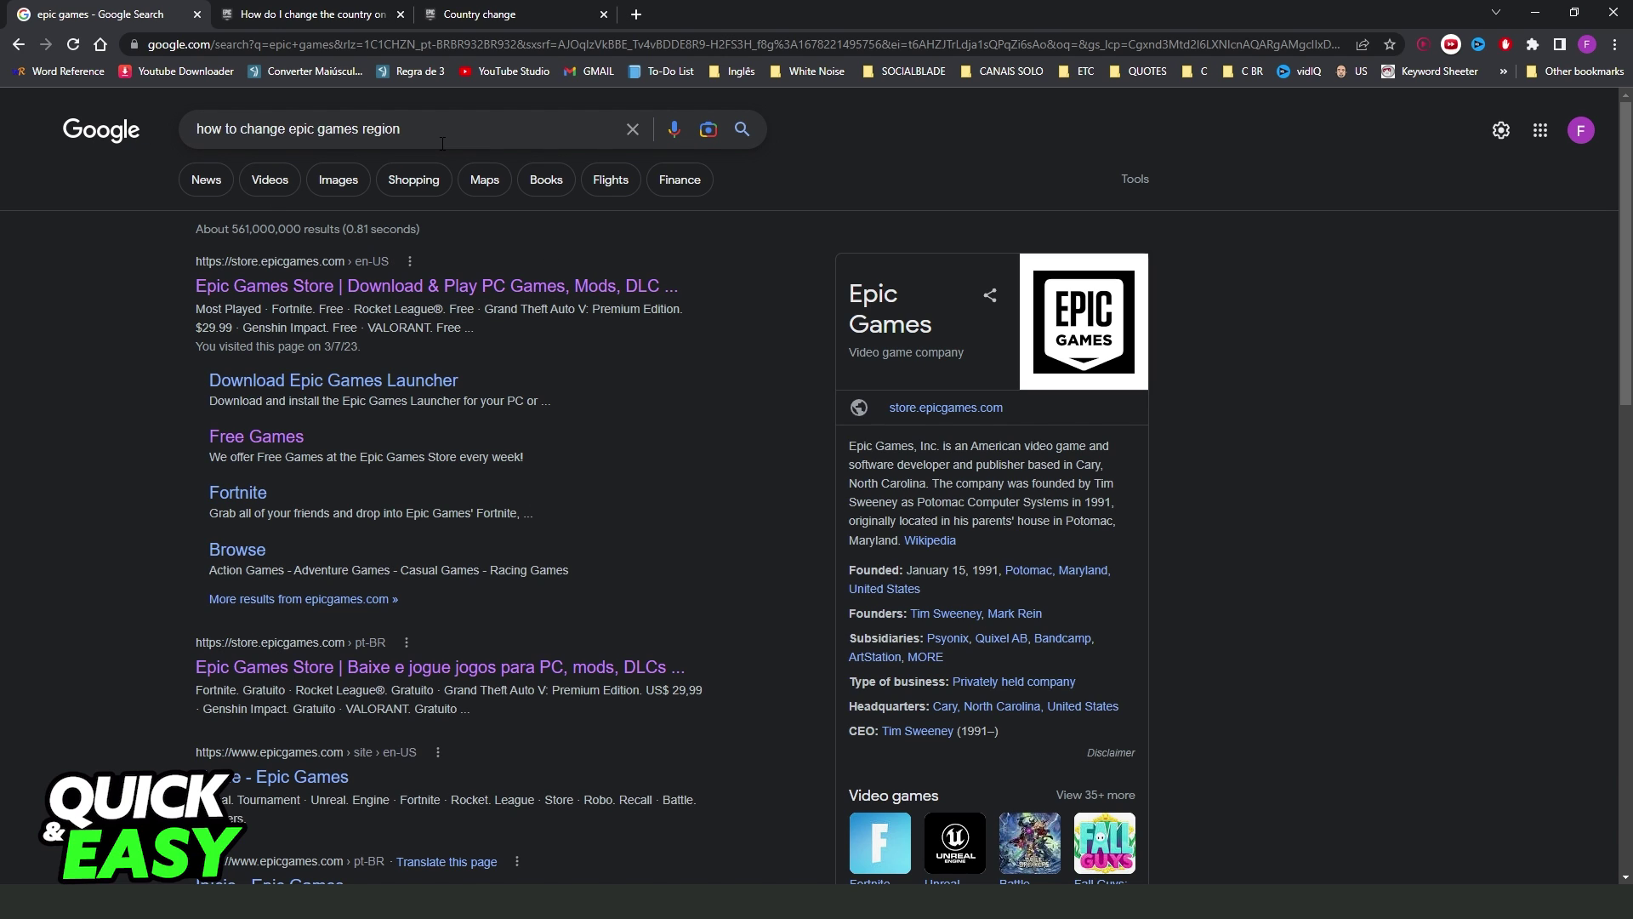
Run the Epic Games region search and open the 'How do I change the country on my Epic Games account?' article.
{"action": "left_click", "coordinate": [742, 128]}
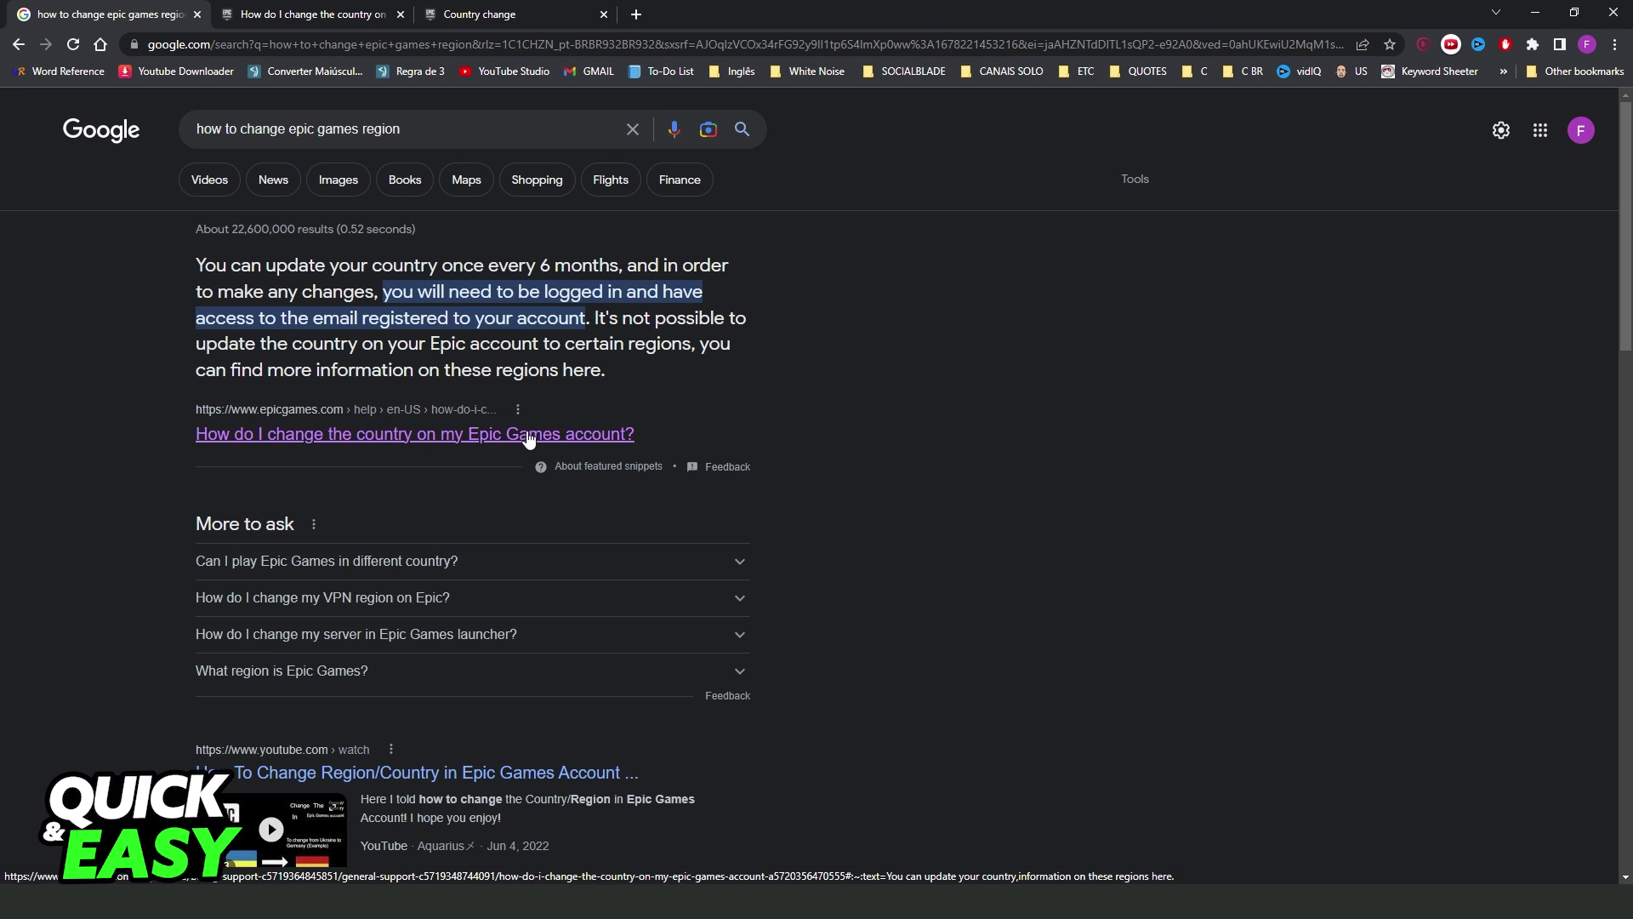
{"action": "left_click", "coordinate": [586, 436]}
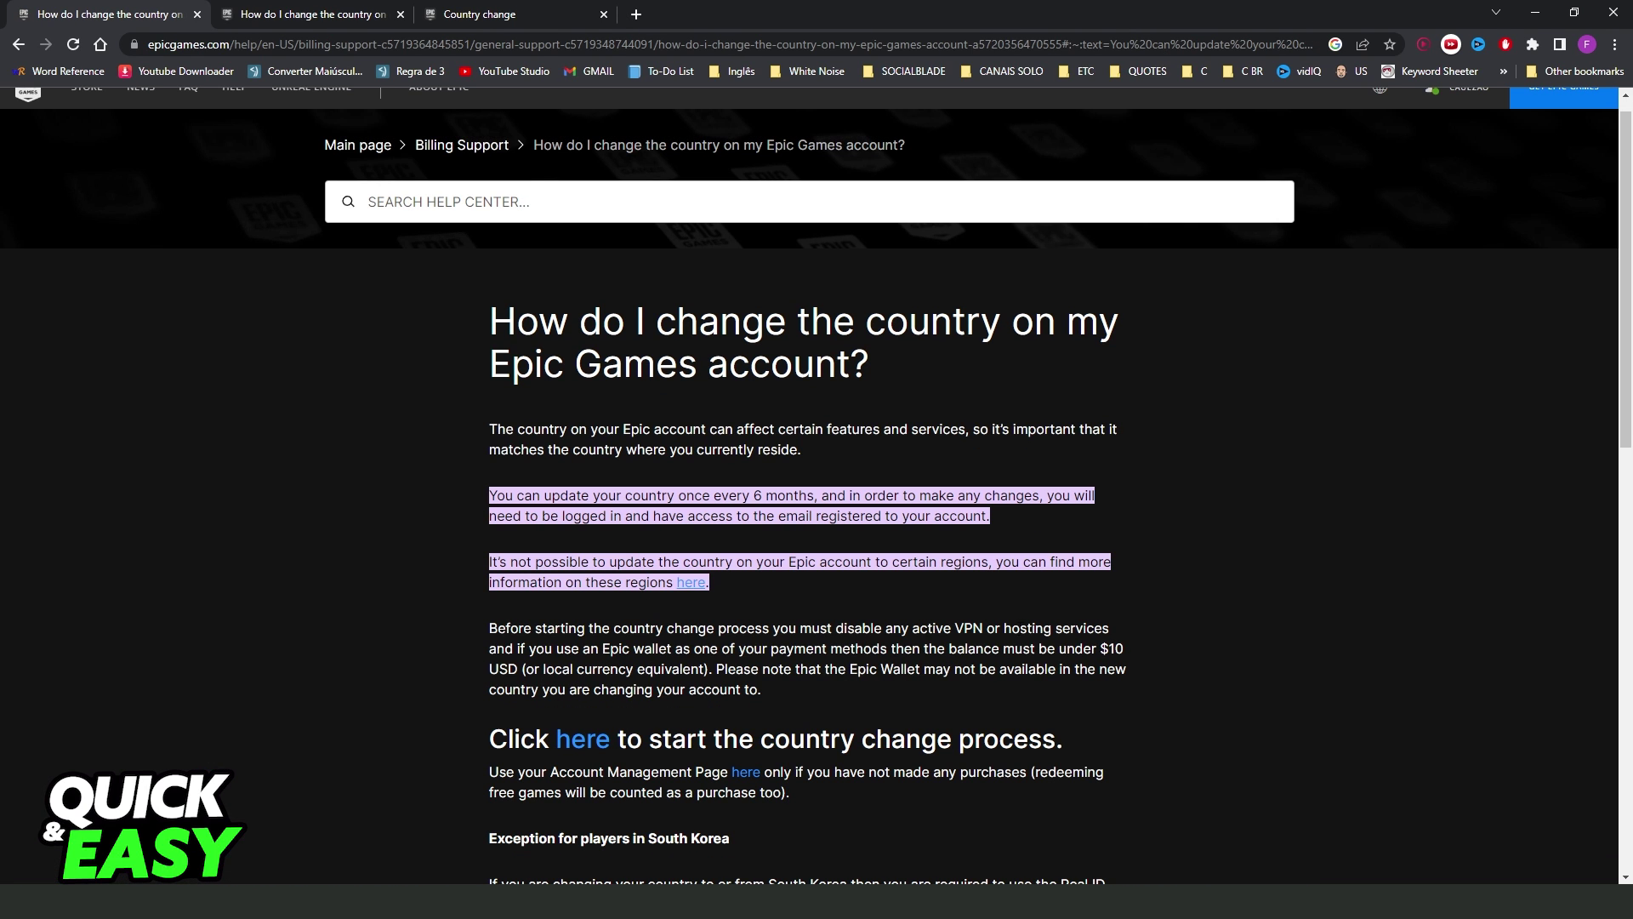
{"action": "scroll", "coordinate": [965, 616], "scroll_direction": "down", "scroll_amount": 3}
{"action": "scroll", "coordinate": [964, 617], "scroll_direction": "down", "scroll_amount": 2}
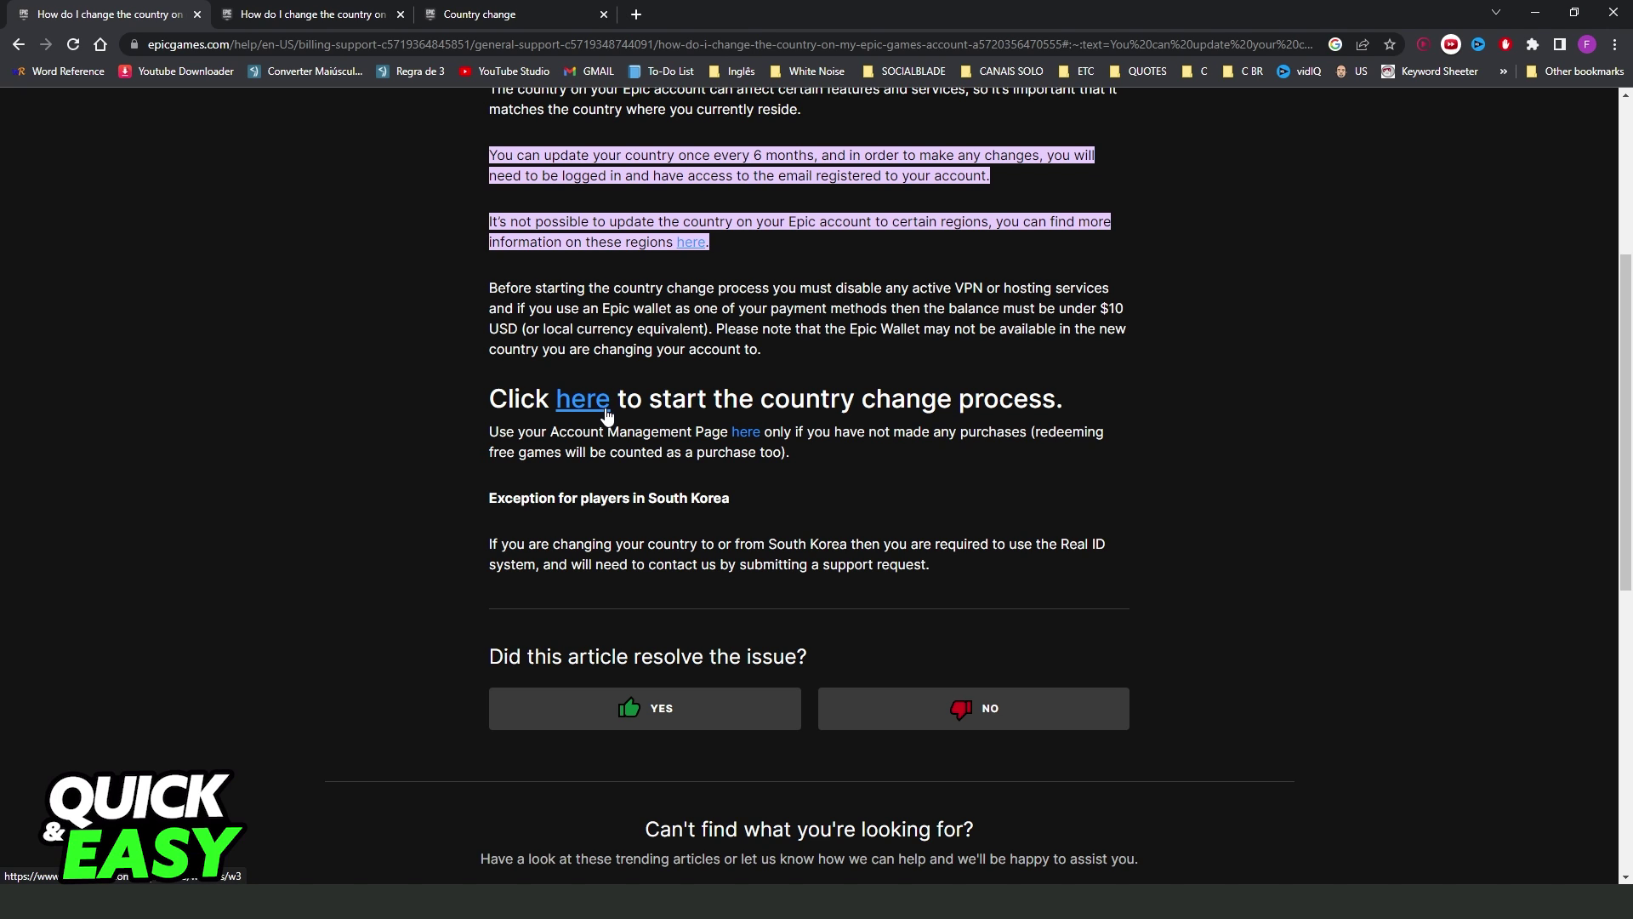
{"action": "scroll", "coordinate": [605, 414], "scroll_direction": "up", "scroll_amount": 3}
{"action": "scroll", "coordinate": [702, 510], "scroll_direction": "up", "scroll_amount": 2}
{"action": "scroll", "coordinate": [795, 546], "scroll_direction": "down", "scroll_amount": 2}
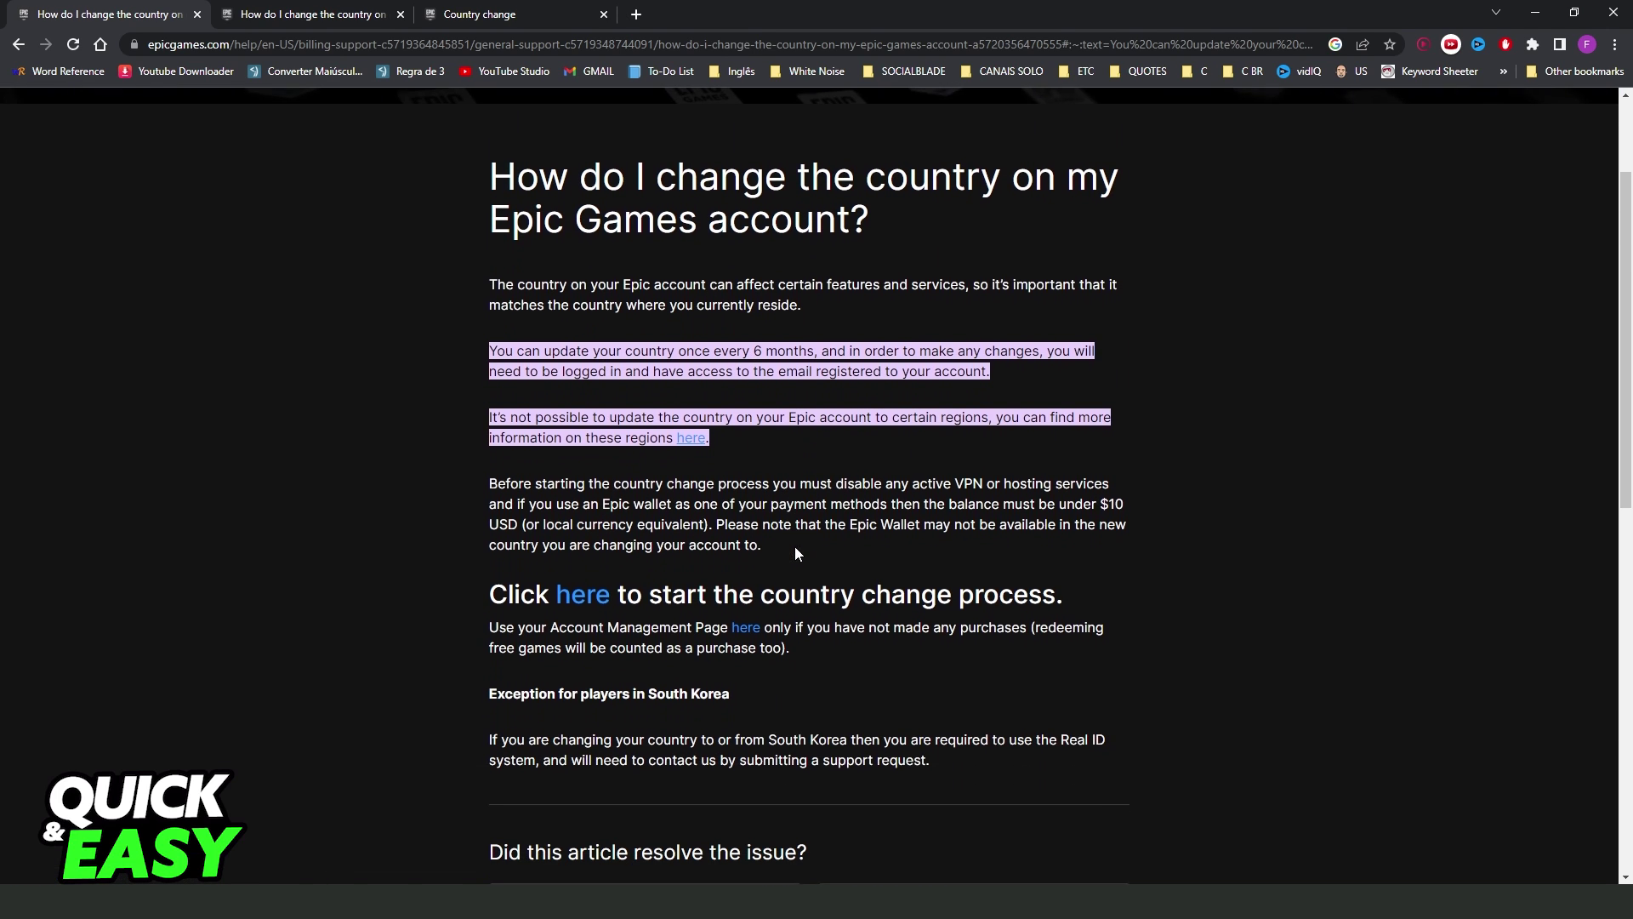
Highlight the 6-month update and restricted-regions sentences, then go to the Country change page.
{"action": "mouse_move", "coordinate": [493, 348]}
{"action": "left_mouse_down"}
{"action": "mouse_move", "coordinate": [698, 367]}
{"action": "mouse_move", "coordinate": [818, 352]}
{"action": "left_mouse_up"}
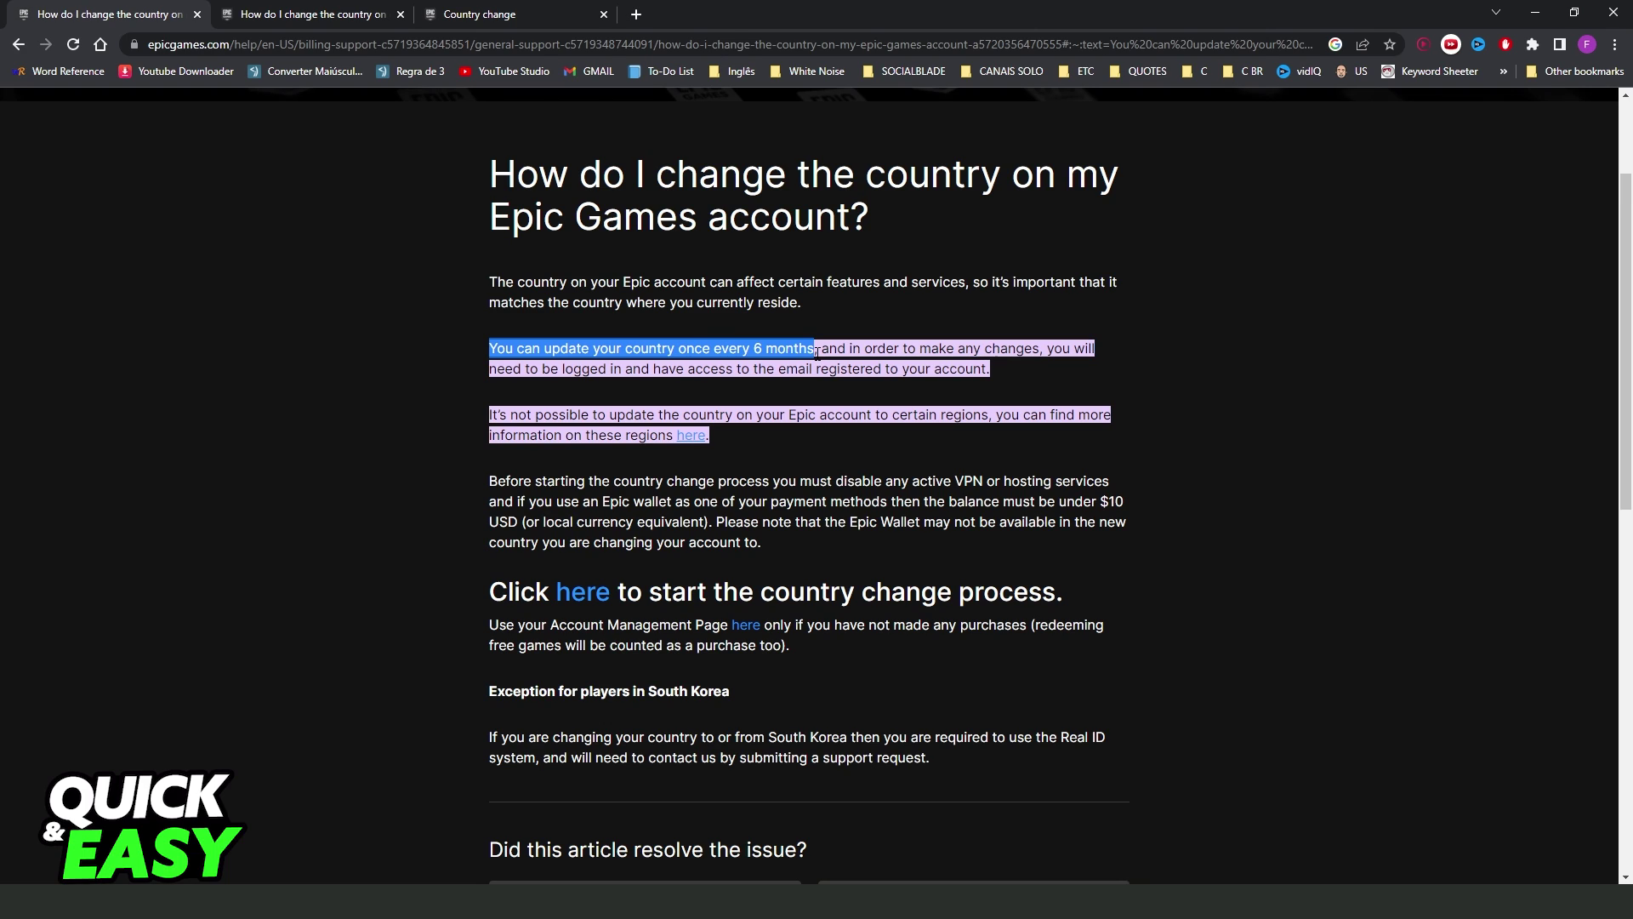
{"action": "left_click", "coordinate": [874, 349]}
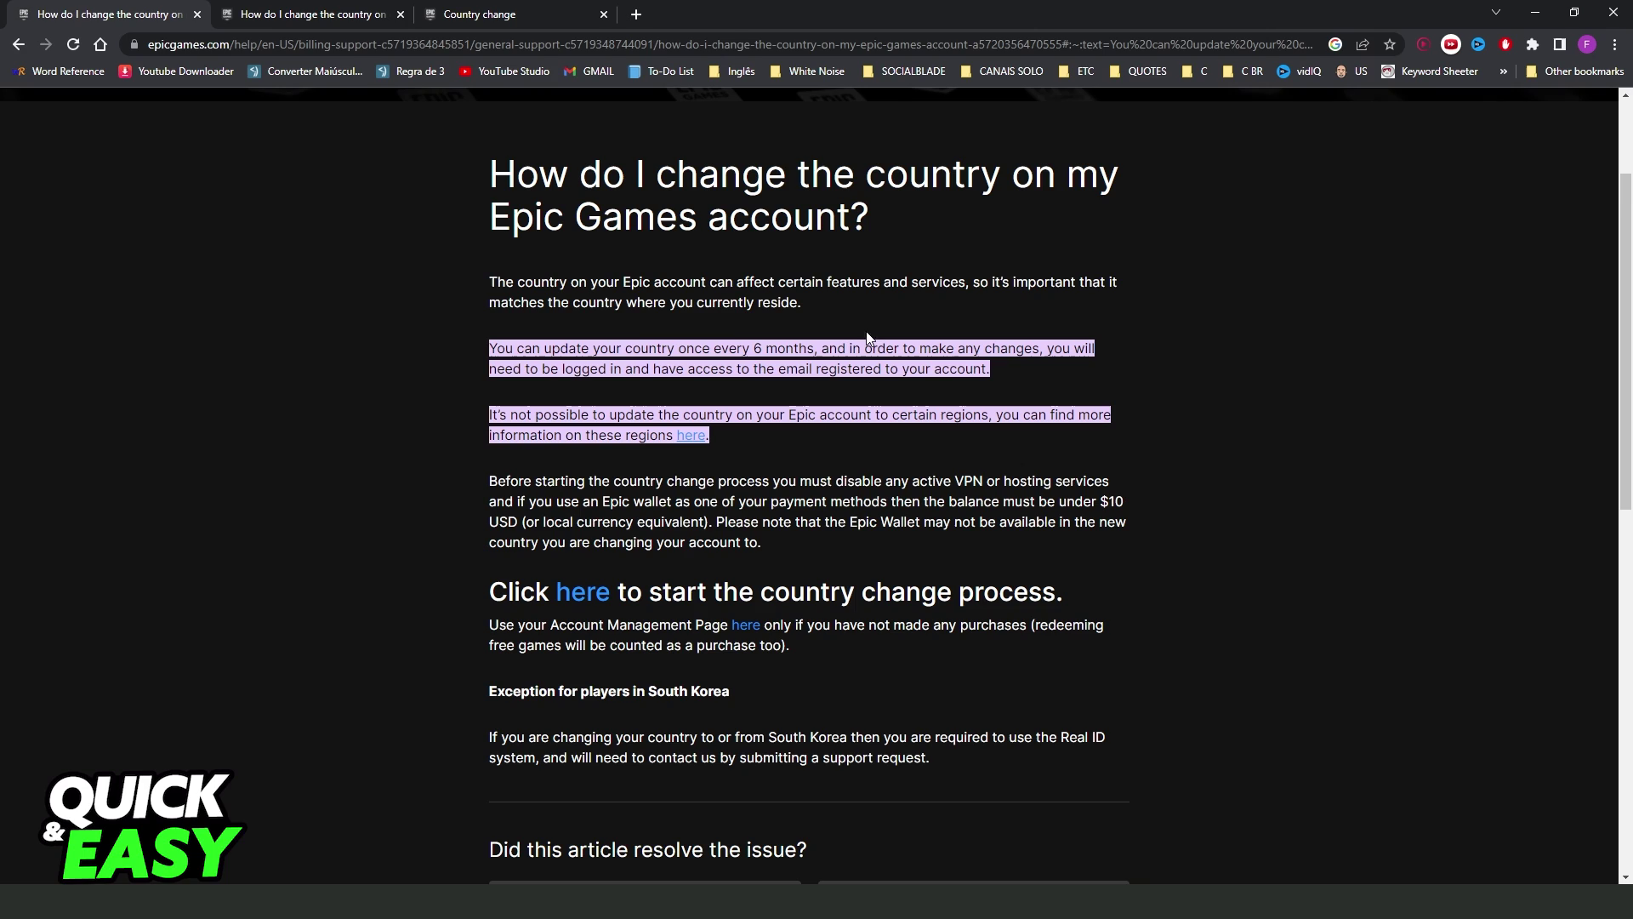
{"action": "left_click_drag", "start_coordinate": [490, 415], "coordinate": [986, 417]}
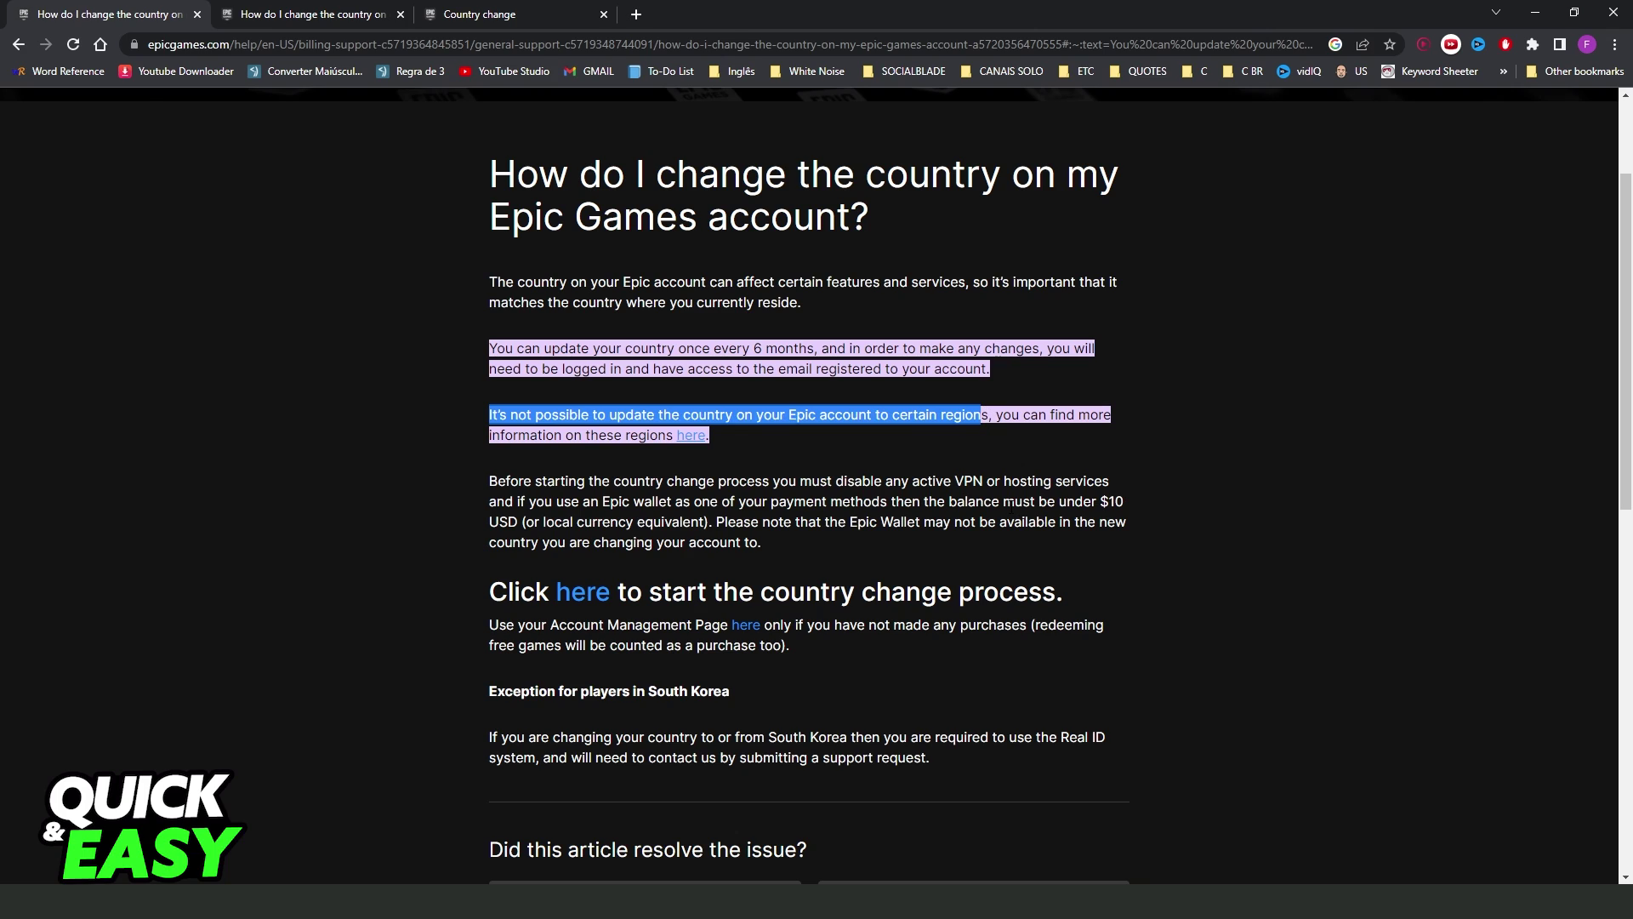
{"action": "left_click", "coordinate": [986, 416]}
{"action": "scroll", "coordinate": [816, 510], "scroll_direction": "up", "scroll_amount": 1}
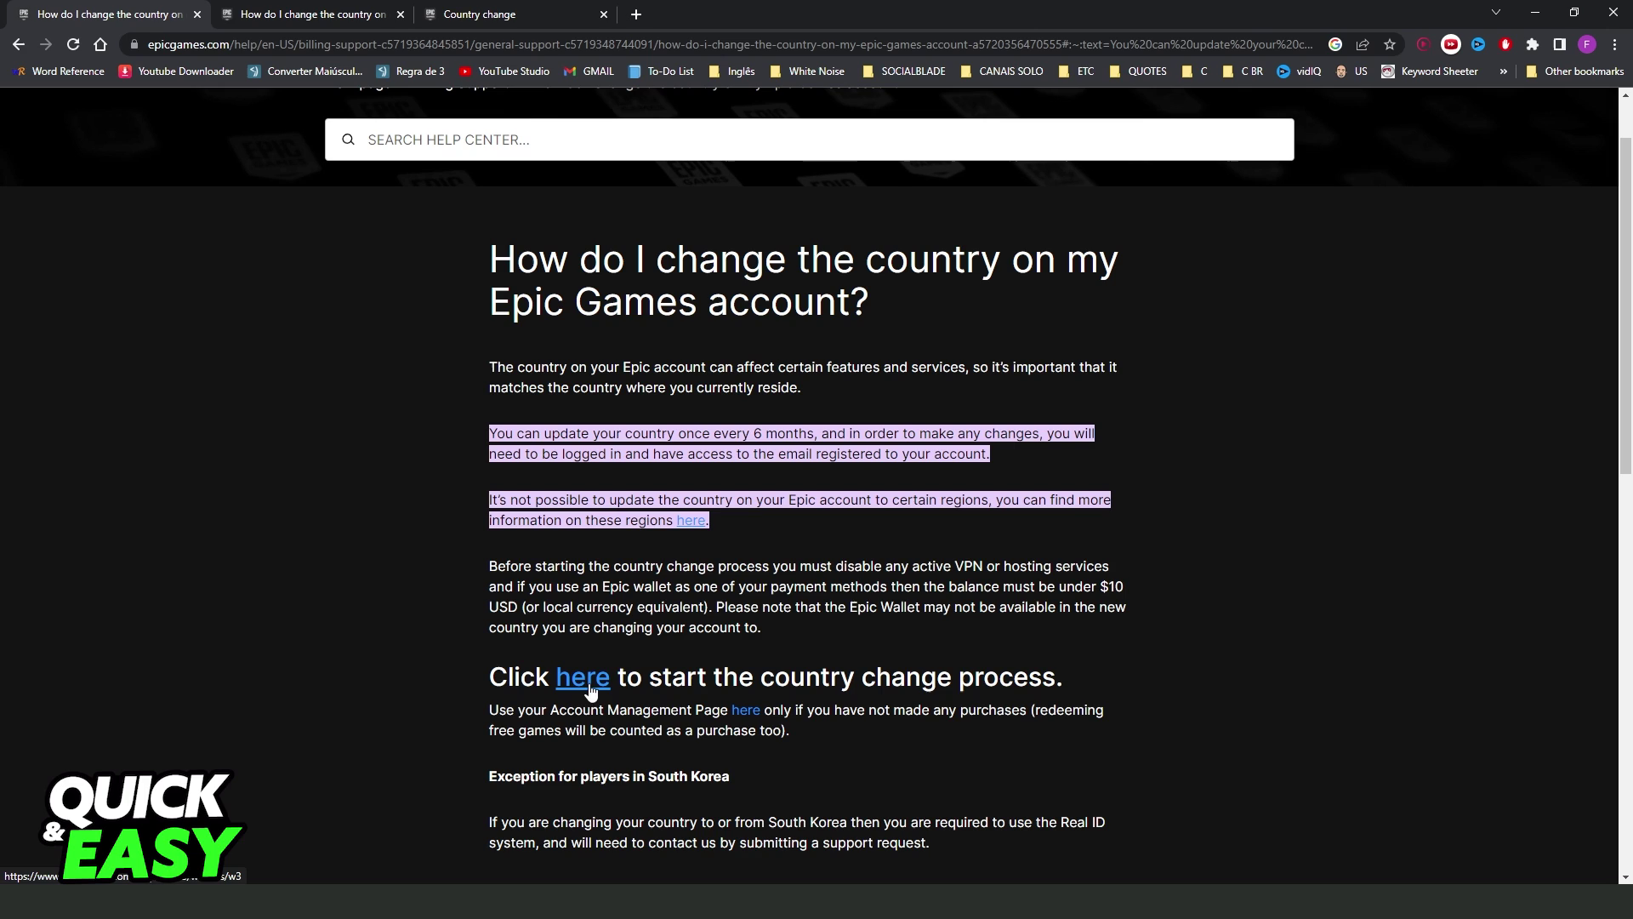
{"action": "left_click", "coordinate": [486, 14]}
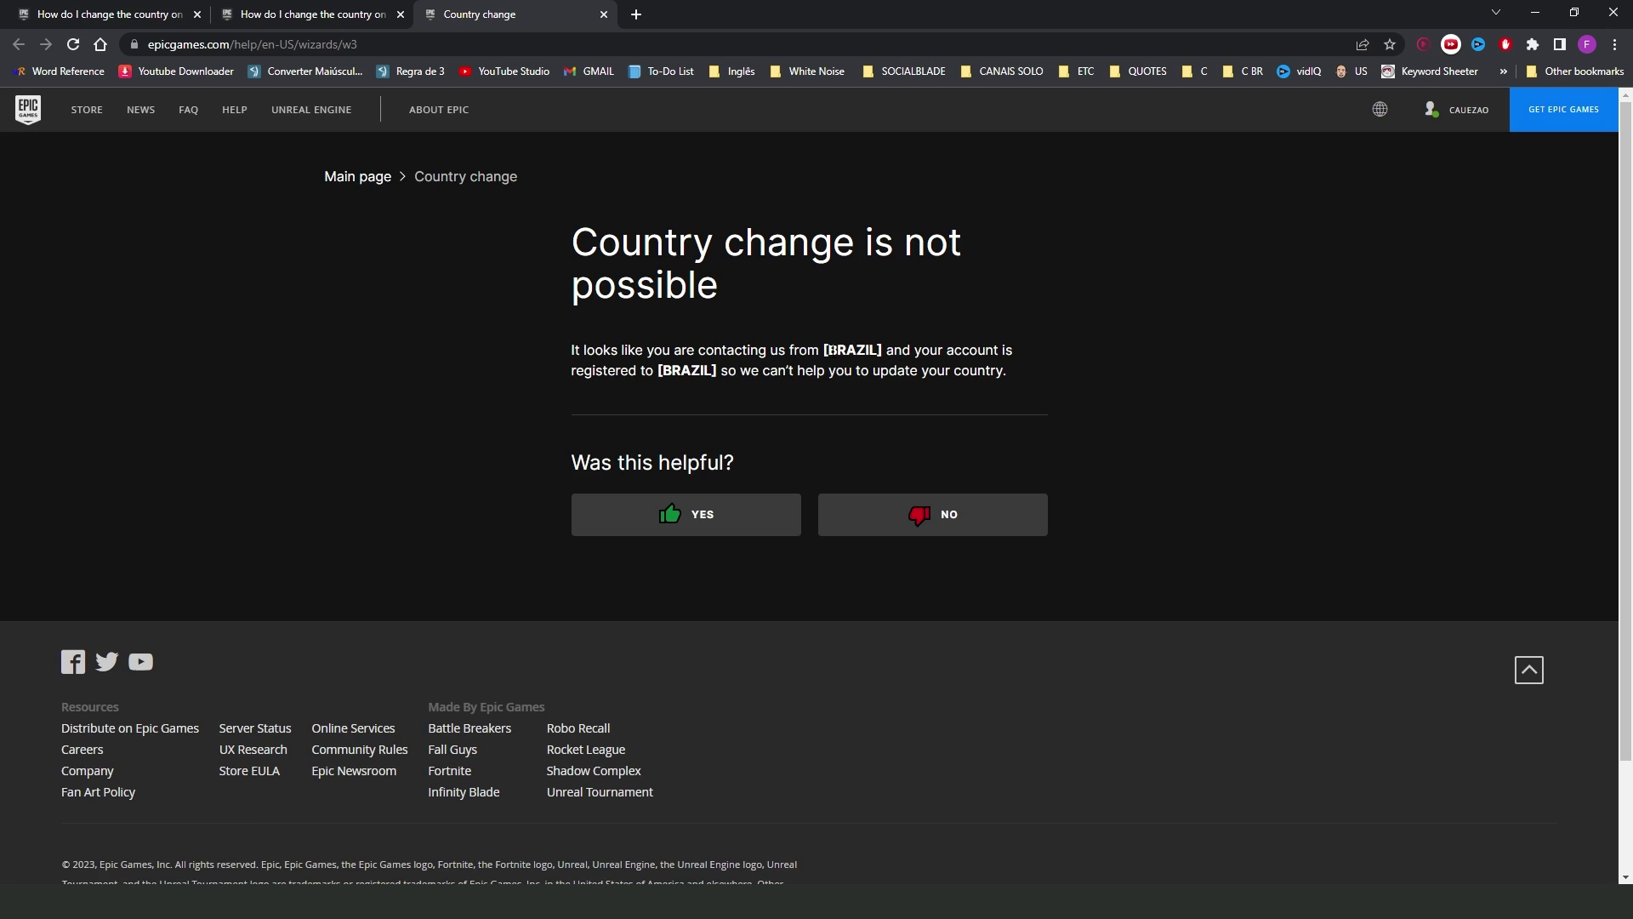
{"action": "double_click", "coordinate": [853, 349]}
{"action": "left_click", "coordinate": [842, 396]}
{"action": "left_click_drag", "start_coordinate": [827, 349], "coordinate": [884, 349]}
{"action": "left_click", "coordinate": [883, 384]}
{"action": "left_click_drag", "start_coordinate": [565, 196], "coordinate": [1068, 362]}
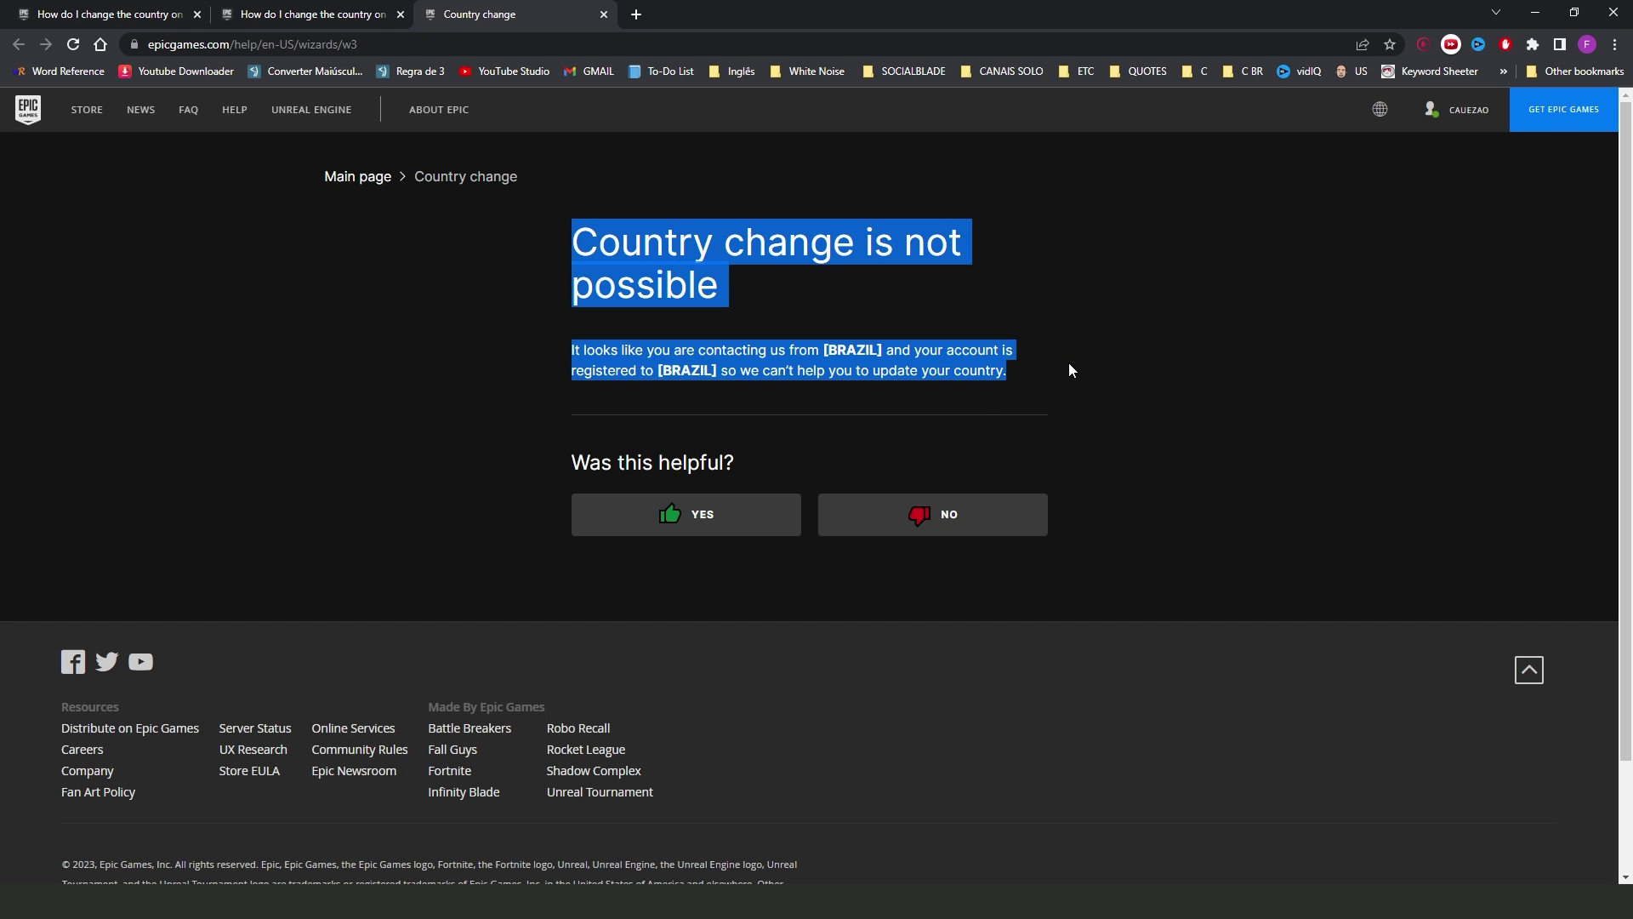
{"action": "left_click", "coordinate": [593, 223]}
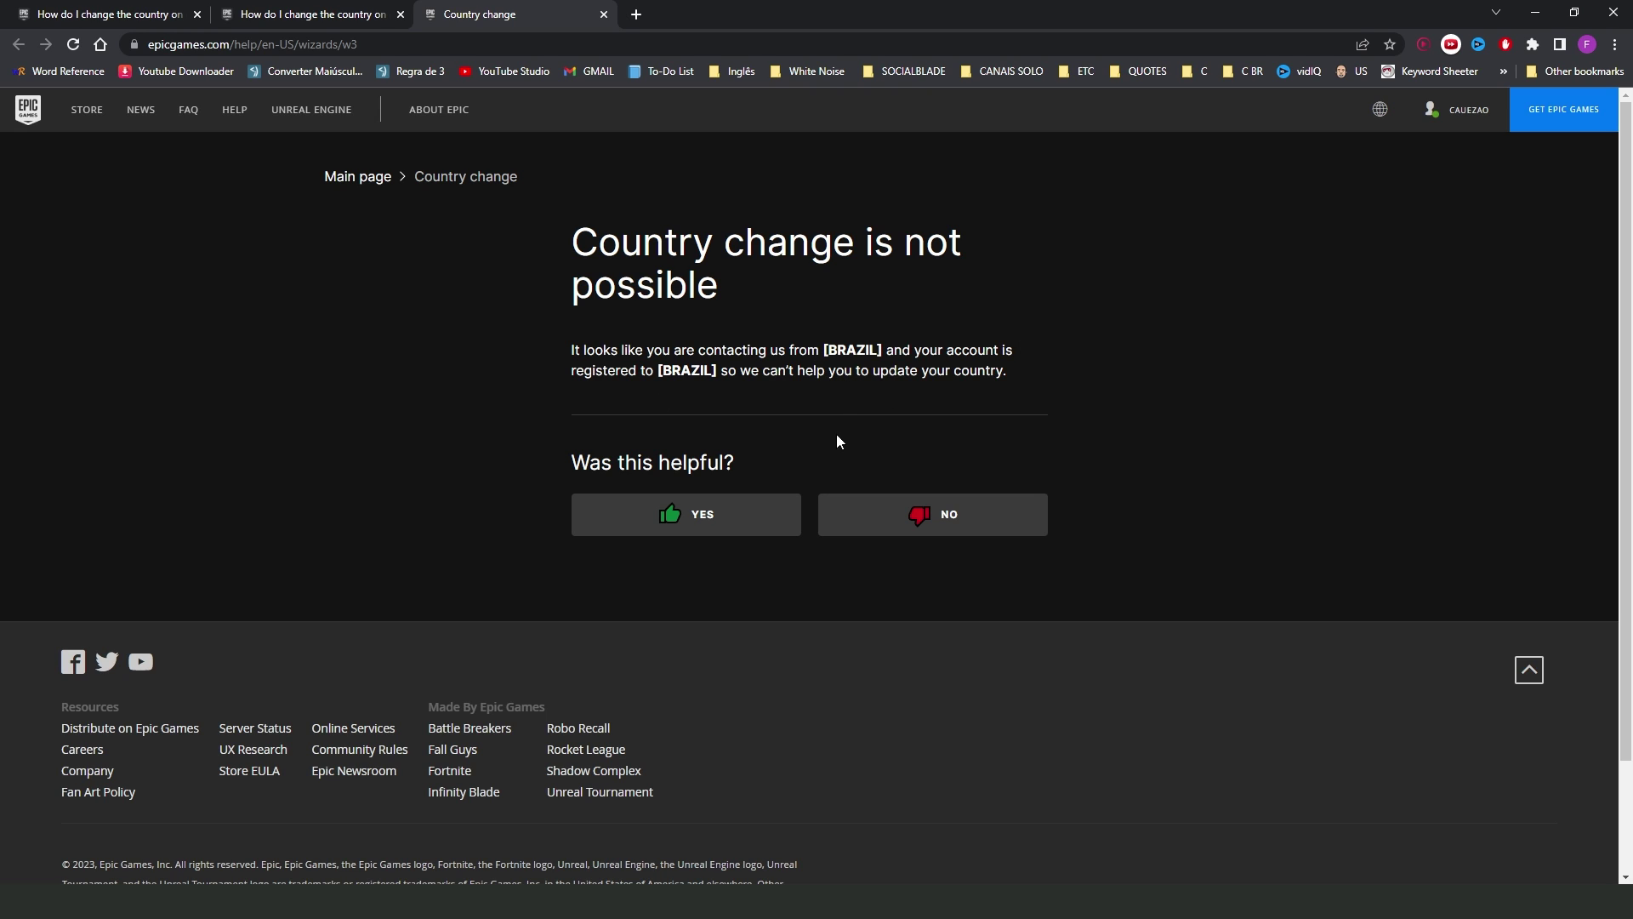
Switch back to the tab holding the Epic Games help article on changing account country.
{"action": "key", "text": "ctrl+Tab"}
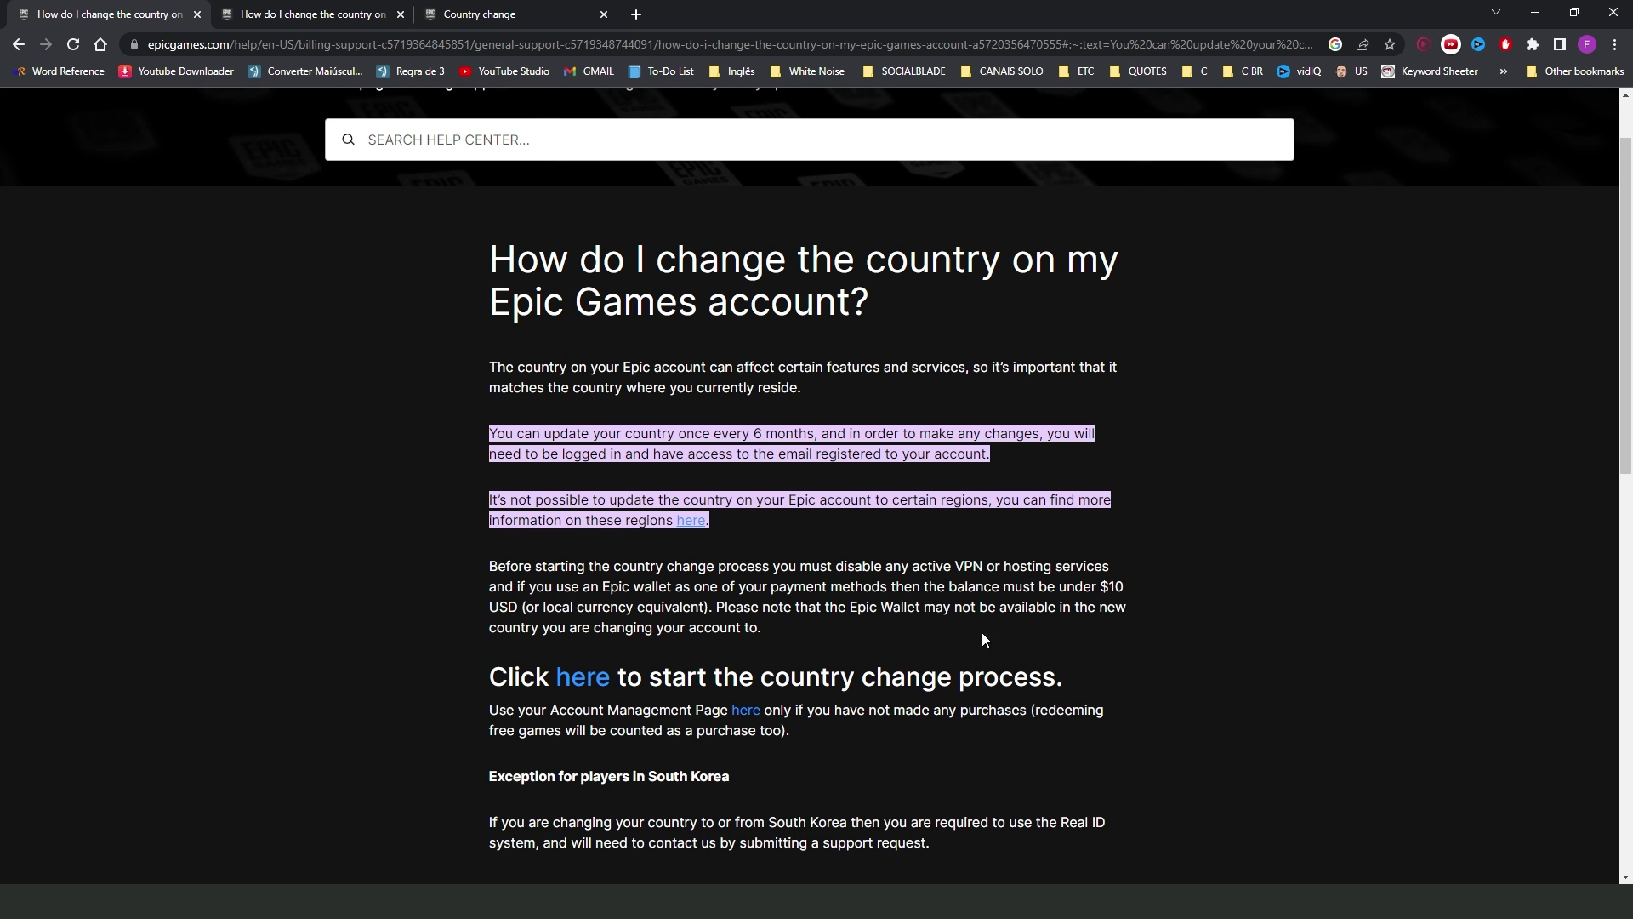
{"action": "scroll", "coordinate": [558, 513], "scroll_direction": "down", "scroll_amount": 1}
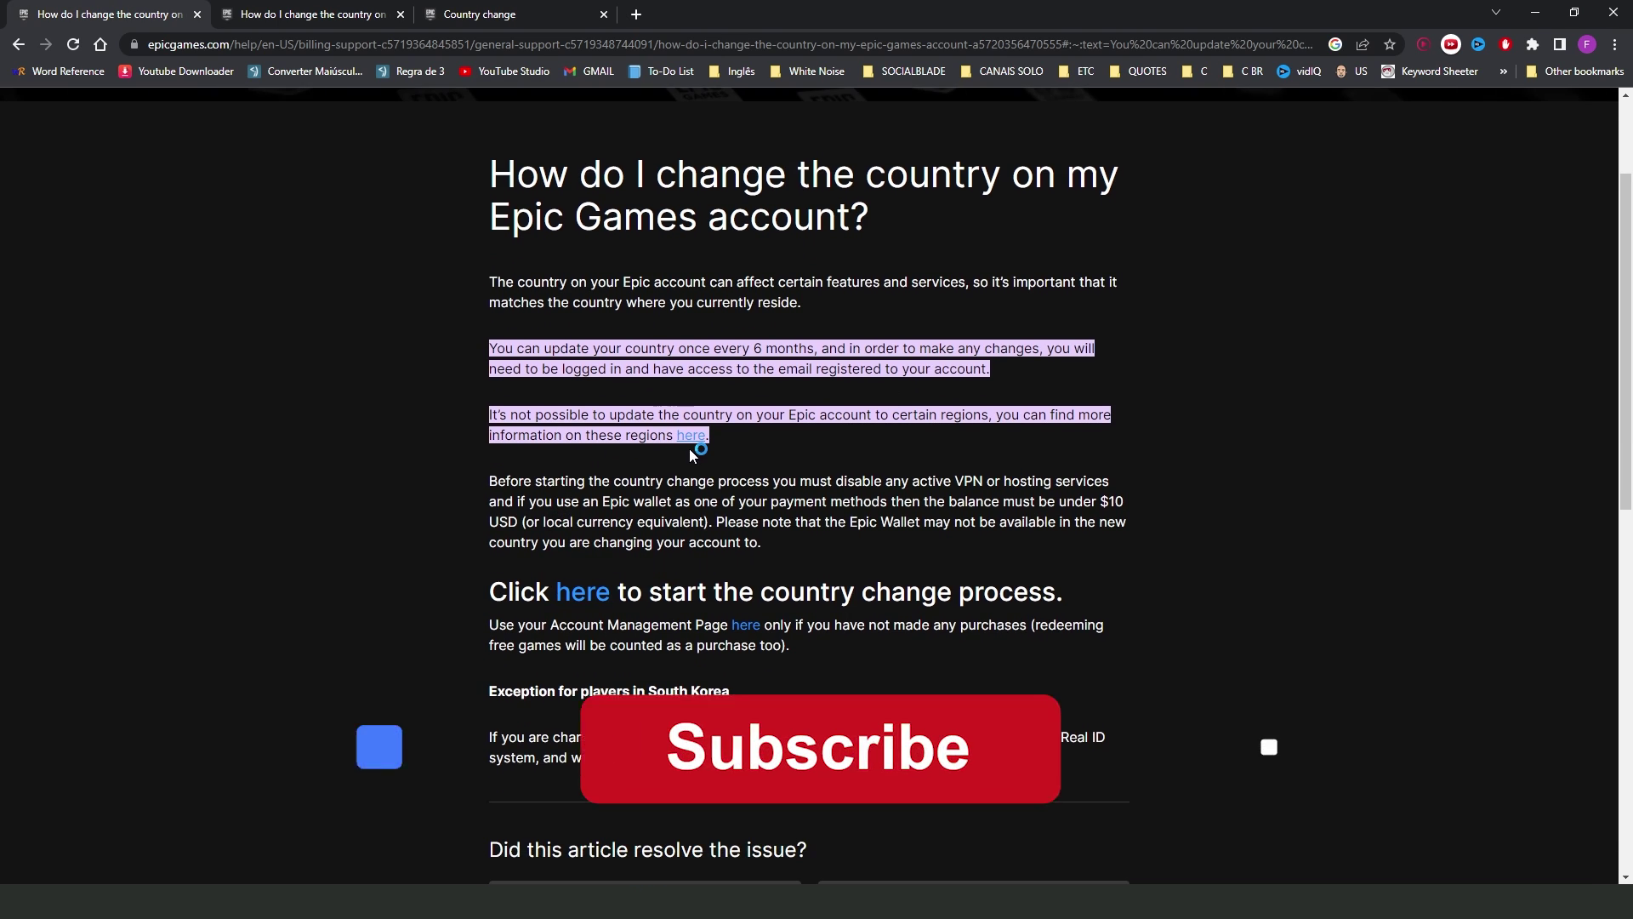